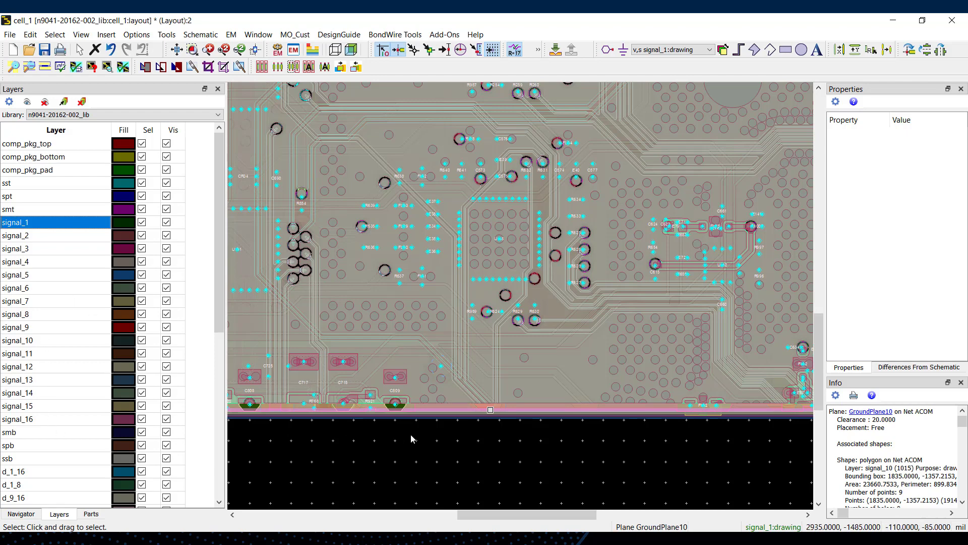
# Place a signal_1-to-signal_16 via at the board's front edge near x 3245, y -1420.
pyautogui.click(424, 444)
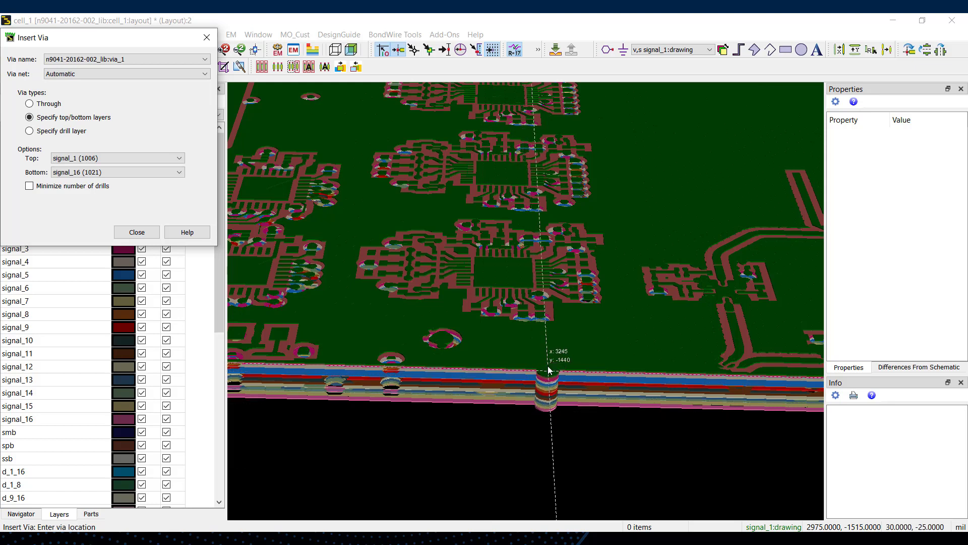
pyautogui.click(548, 369)
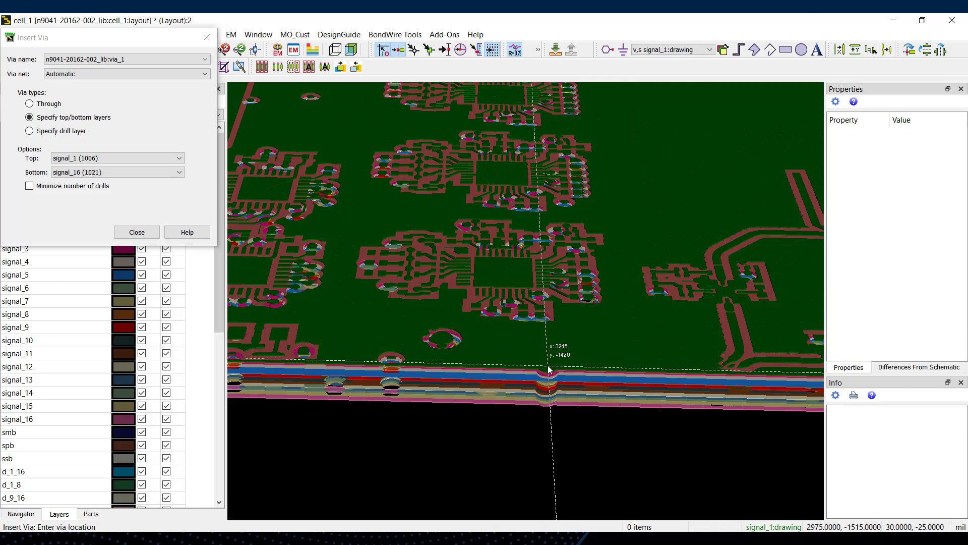
pyautogui.press('Escape')
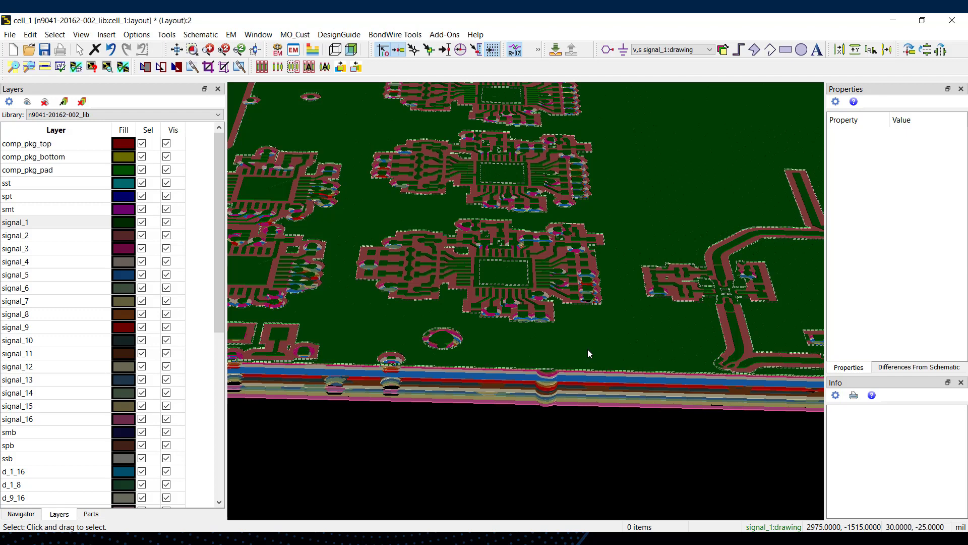
# Regenerate all planes so the signal_1 ground plane fills solidly around the new edge via.
pyautogui.rightClick(588, 349)
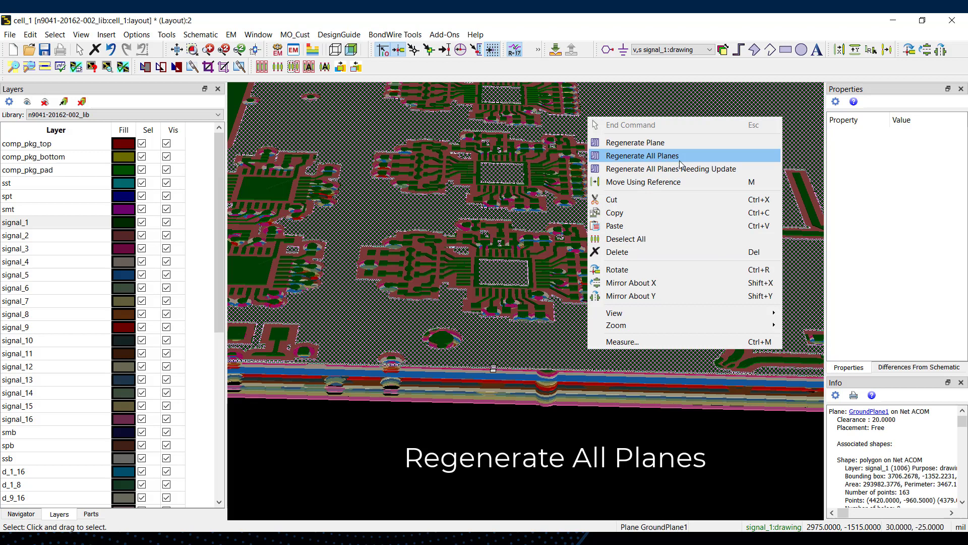
pyautogui.click(681, 157)
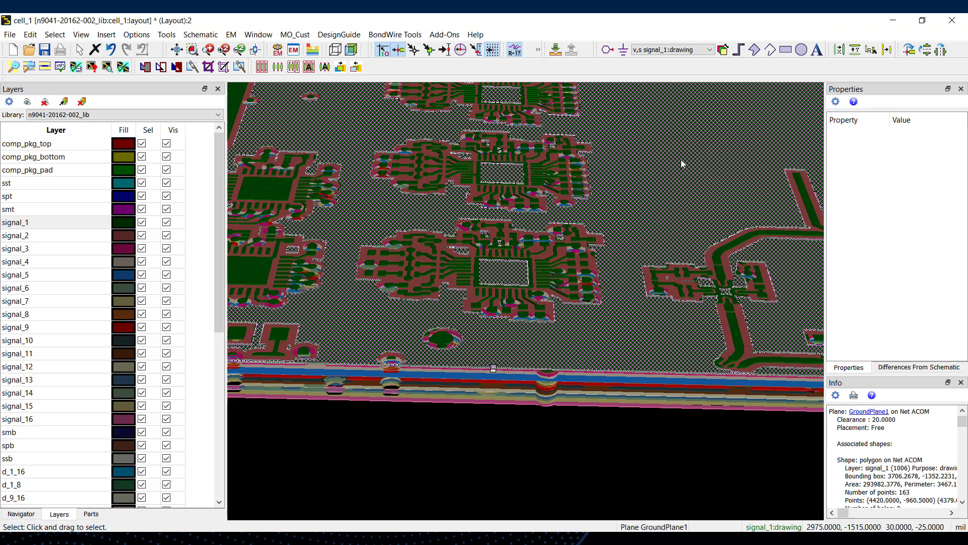
pyautogui.click(680, 159)
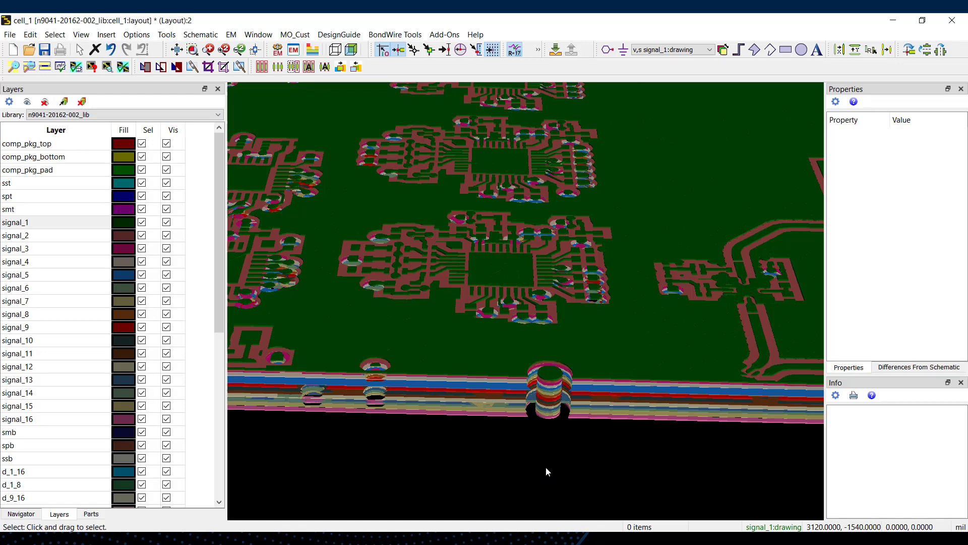
# Paste two via copies on either side of the original edge via.
pyautogui.hotkey('ctrl', 'v')
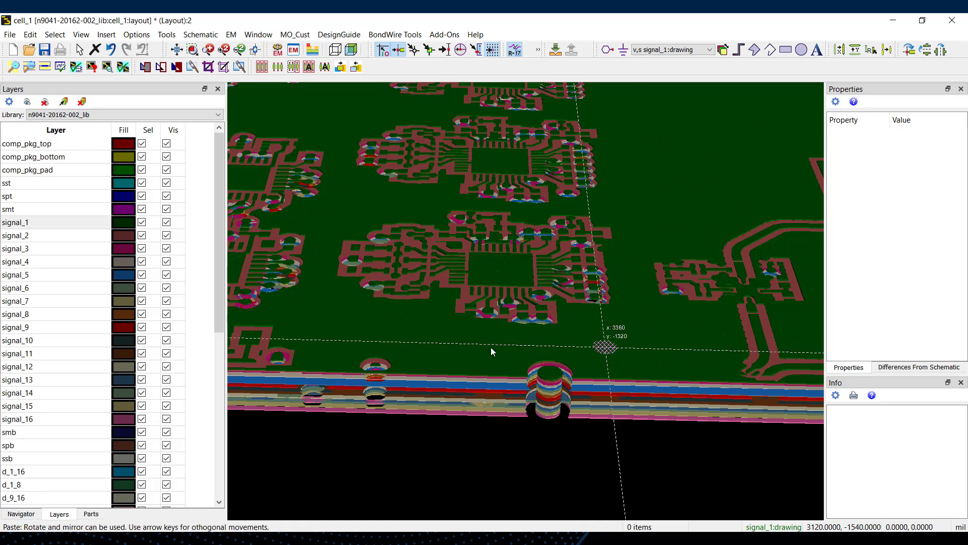
pyautogui.click(492, 347)
pyautogui.click(491, 348)
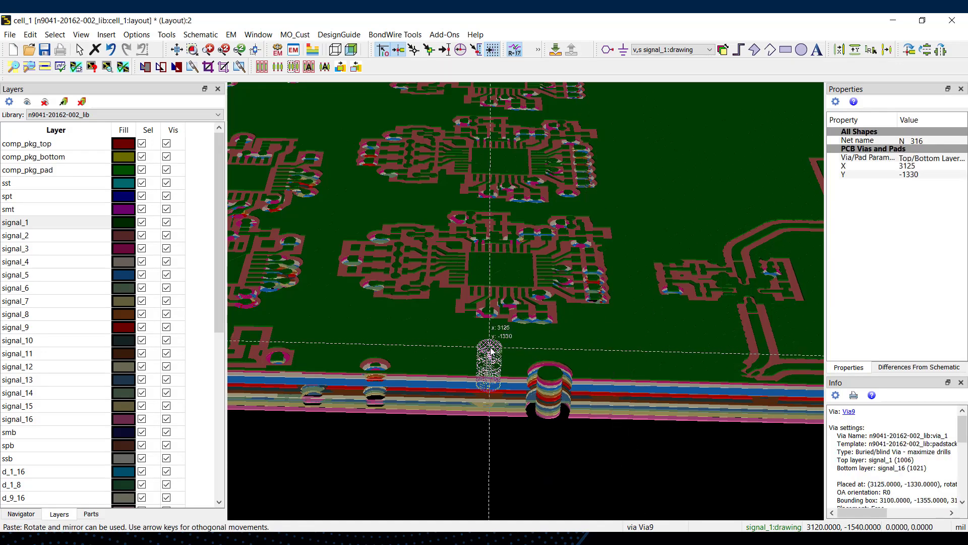
pyautogui.press('Escape')
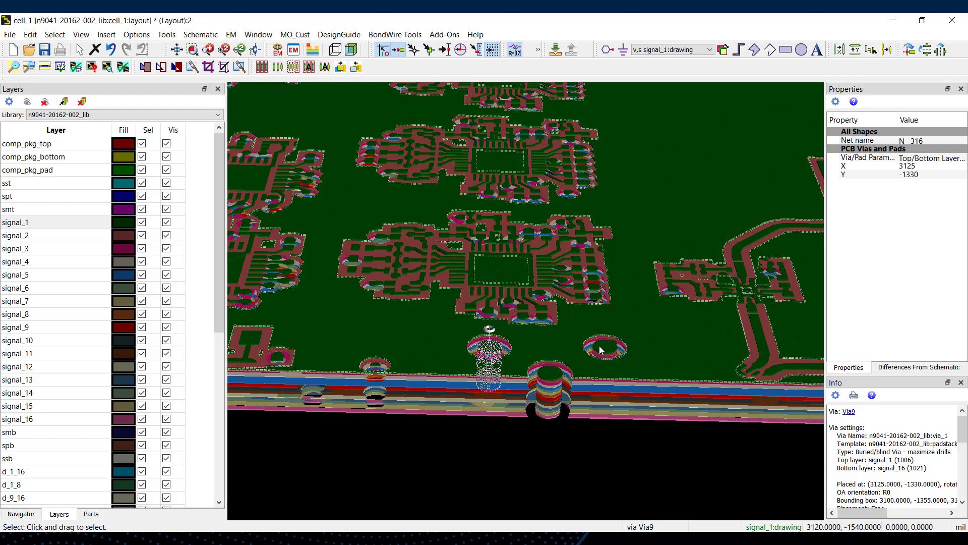
# Select the three edge vias and set their shared net name to ACOM.
pyautogui.click(549, 404)
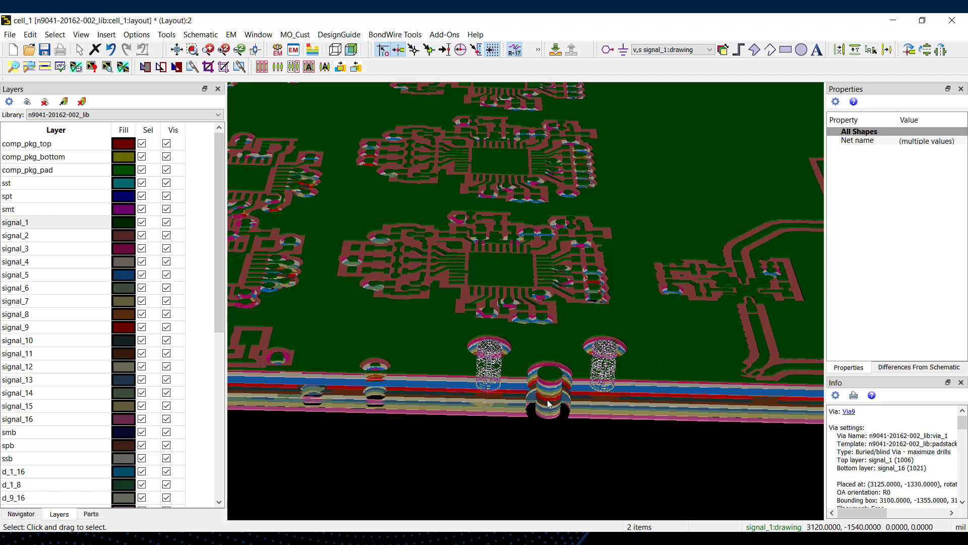
pyautogui.click(548, 403)
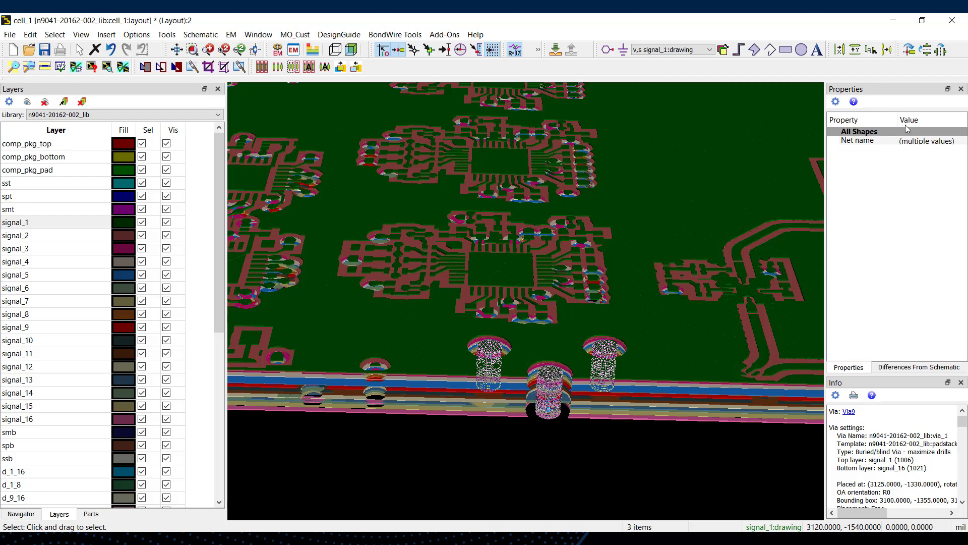
pyautogui.click(915, 141)
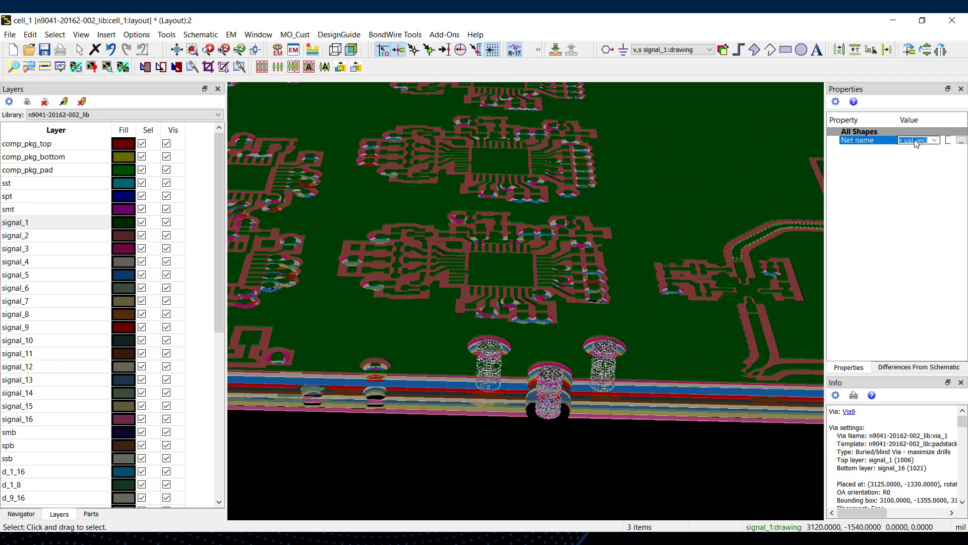
pyautogui.write('ACOM')
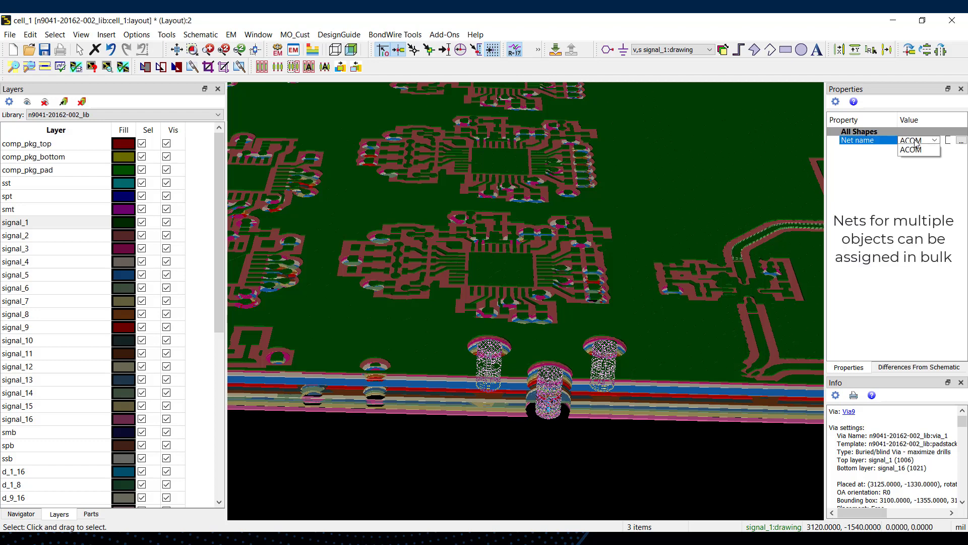
pyautogui.click(916, 151)
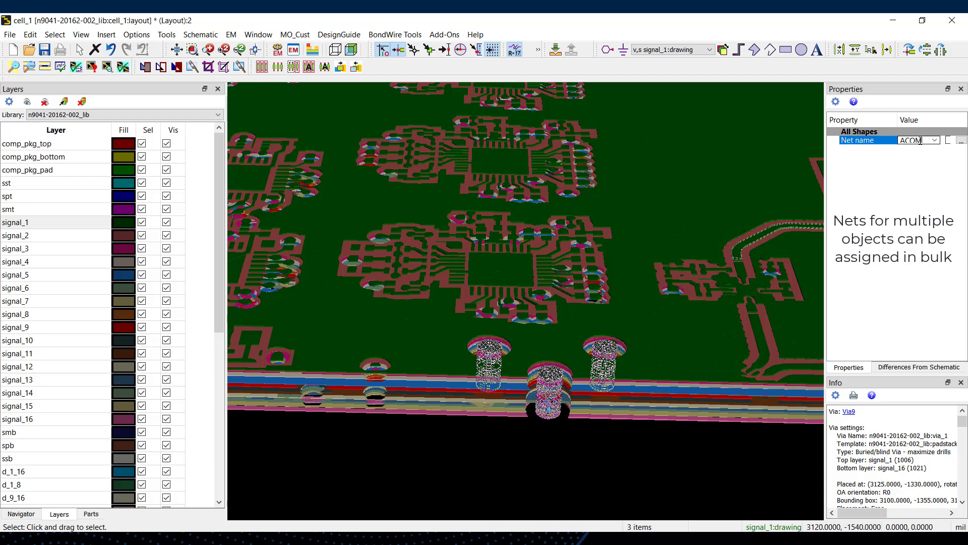
pyautogui.press('Return')
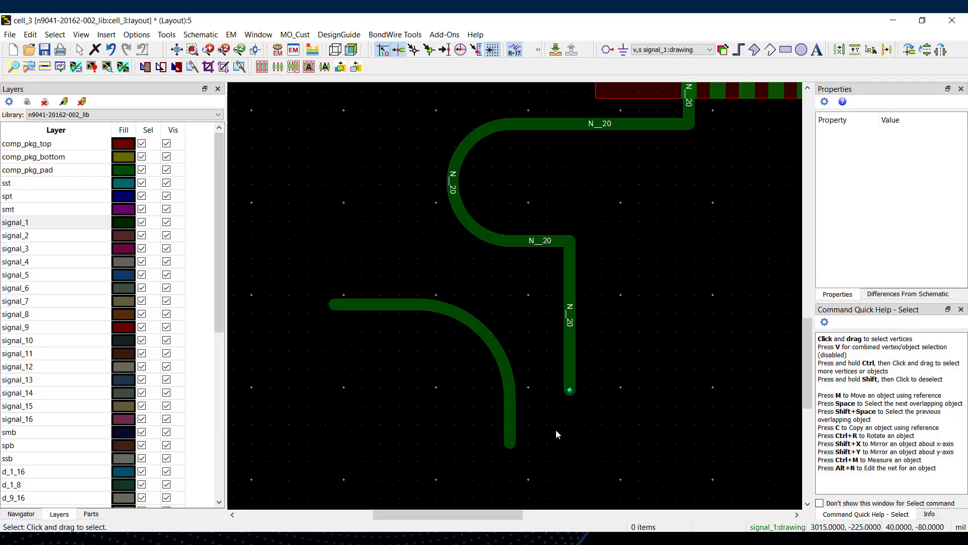
# Select the curved N__20 trace and the polygon arc shape below it, then deselect them.
pyautogui.click(519, 241)
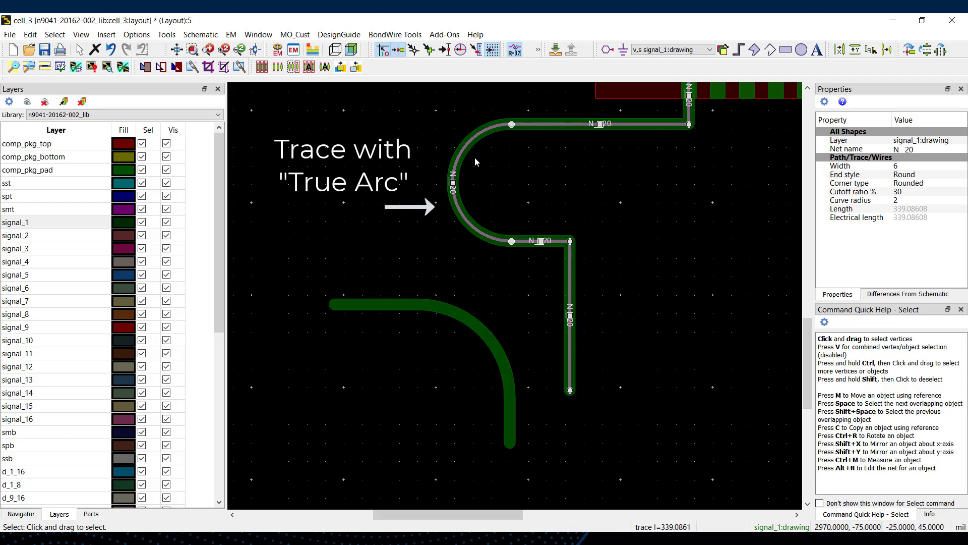
pyautogui.moveTo(311, 281); pyautogui.dragTo(505, 434)
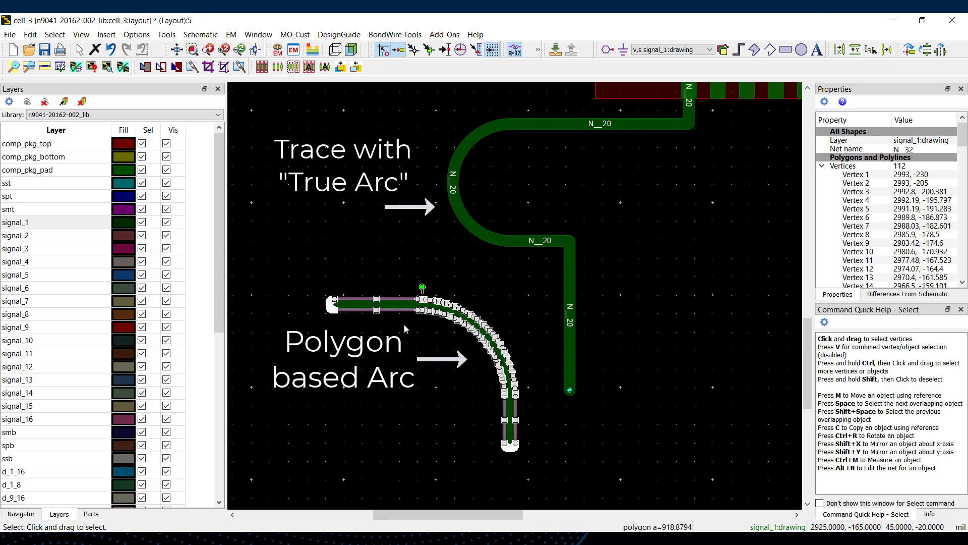
pyautogui.click(432, 338)
pyautogui.scroll(-1, 730, 209)
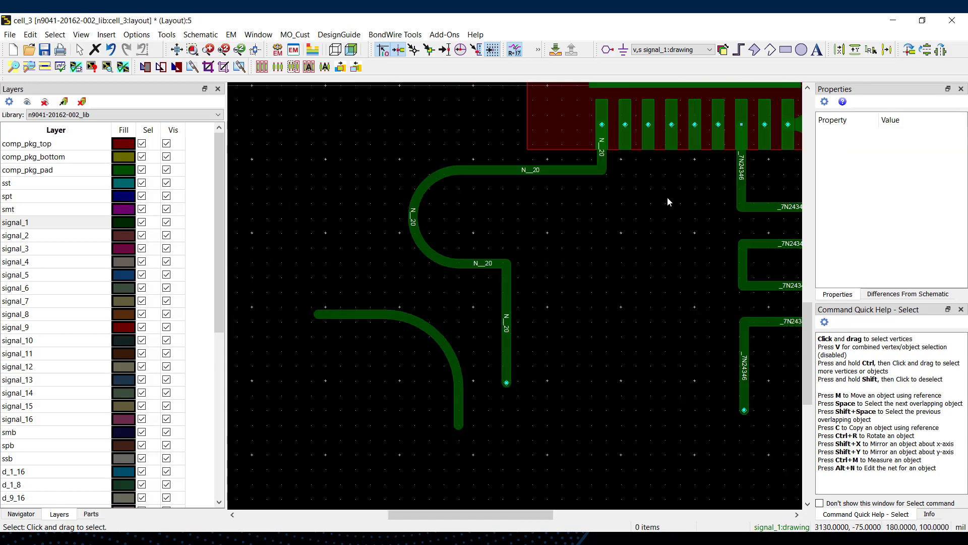
pyautogui.scroll(1, 592, 244)
# Route a signal_1 _7N30715 trace from the connector pad straight down, curving off to the right.
pyautogui.hotkey('ctrl', 'shift', 't')
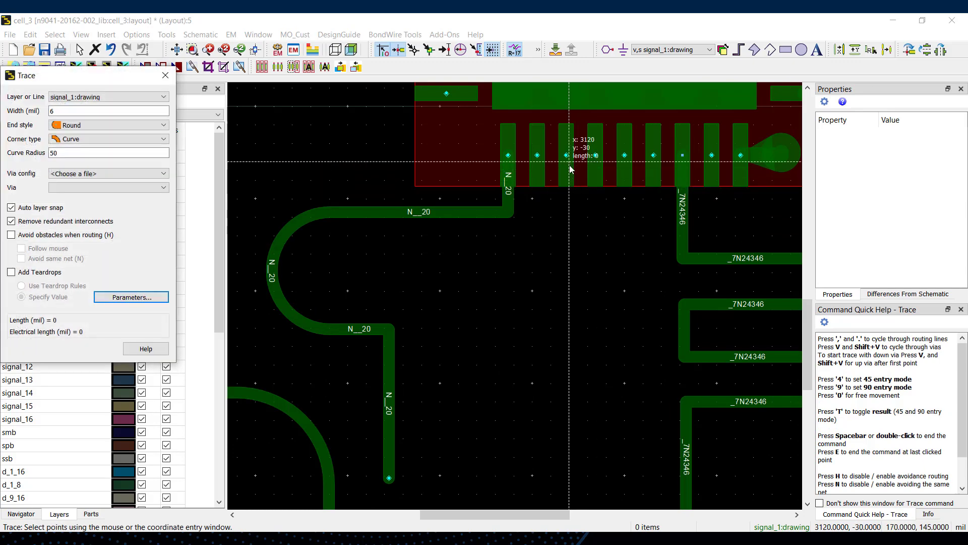
pyautogui.click(567, 160)
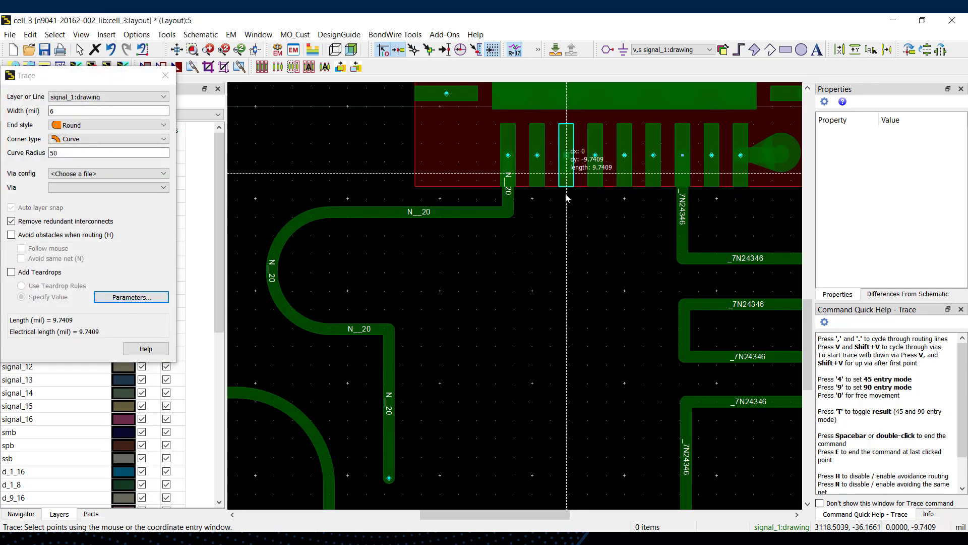
pyautogui.click(568, 300)
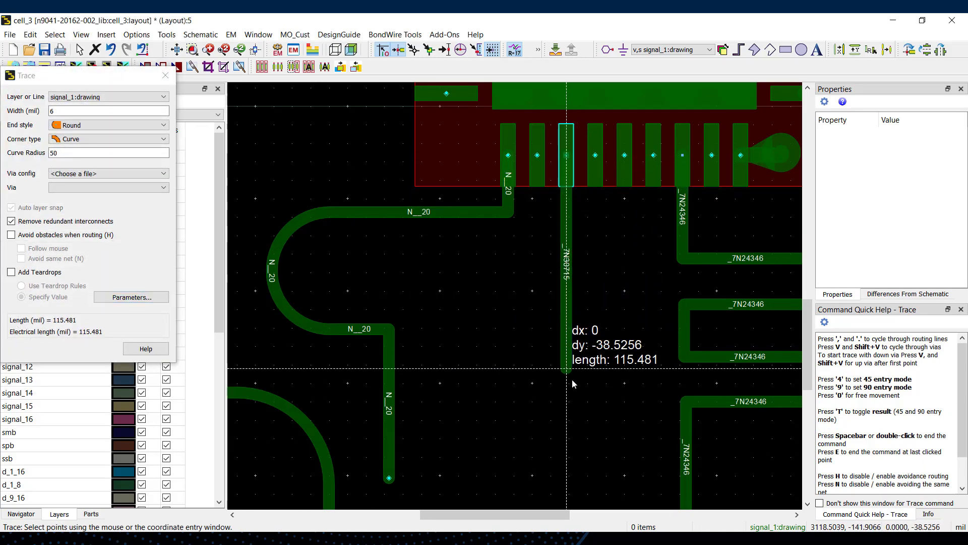
pyautogui.click(568, 425)
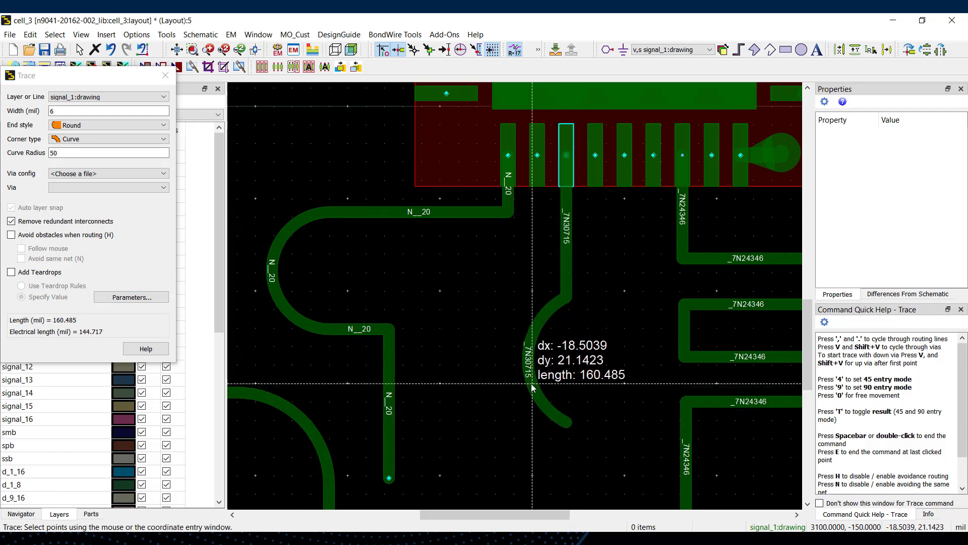
pyautogui.click(616, 425)
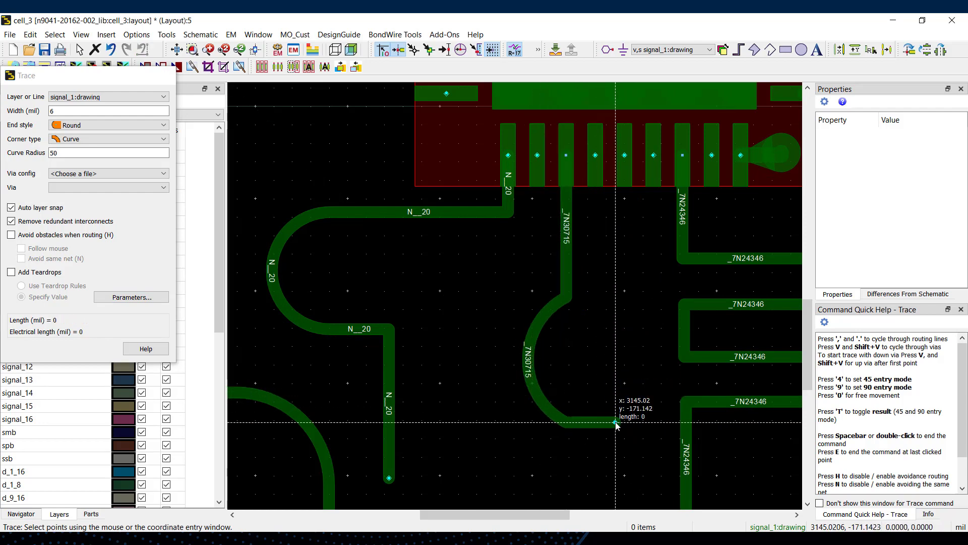
pyautogui.press('space')
# Drag the _7N24346 serpentine's three bend edges outward into rounded U-turns, lengthening it to about 497.78 mil.
pyautogui.hscroll(3, 640, 389)
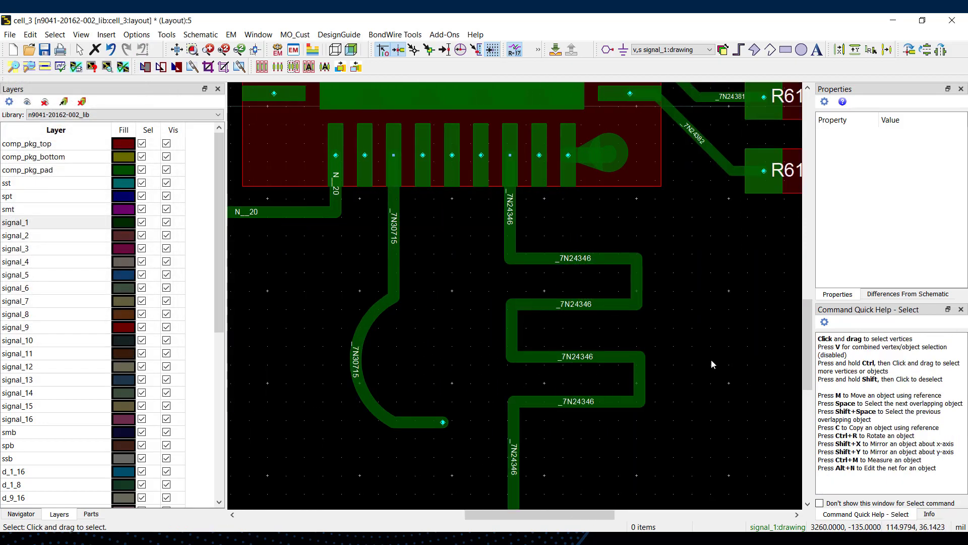
pyautogui.click(636, 292)
pyautogui.moveTo(636, 282); pyautogui.dragTo(659, 281)
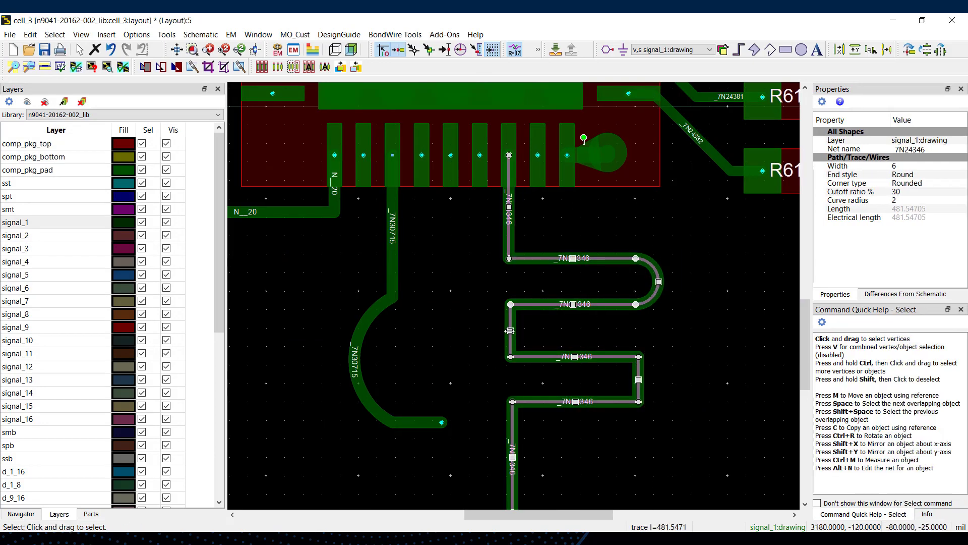
pyautogui.moveTo(511, 330); pyautogui.dragTo(482, 332)
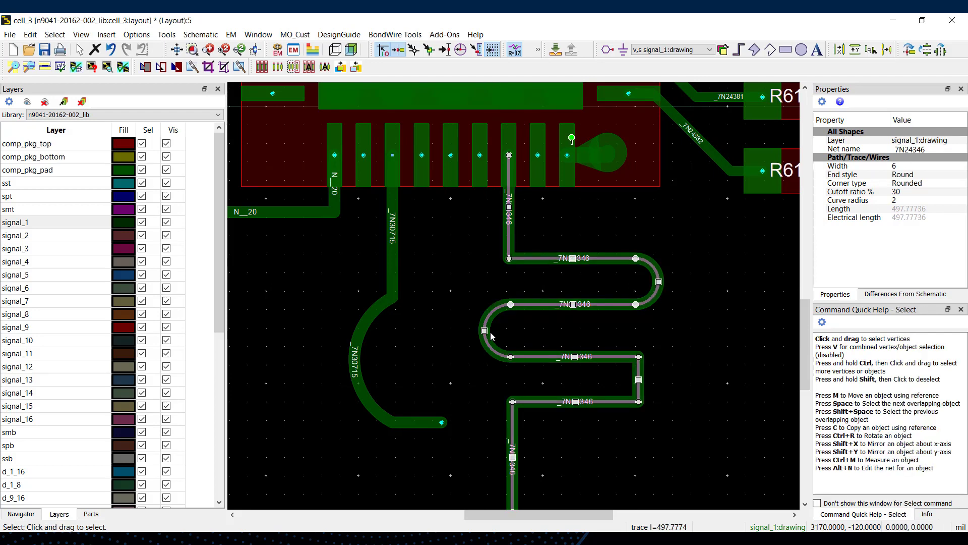
pyautogui.moveTo(638, 383); pyautogui.dragTo(660, 383)
pyautogui.click(683, 417)
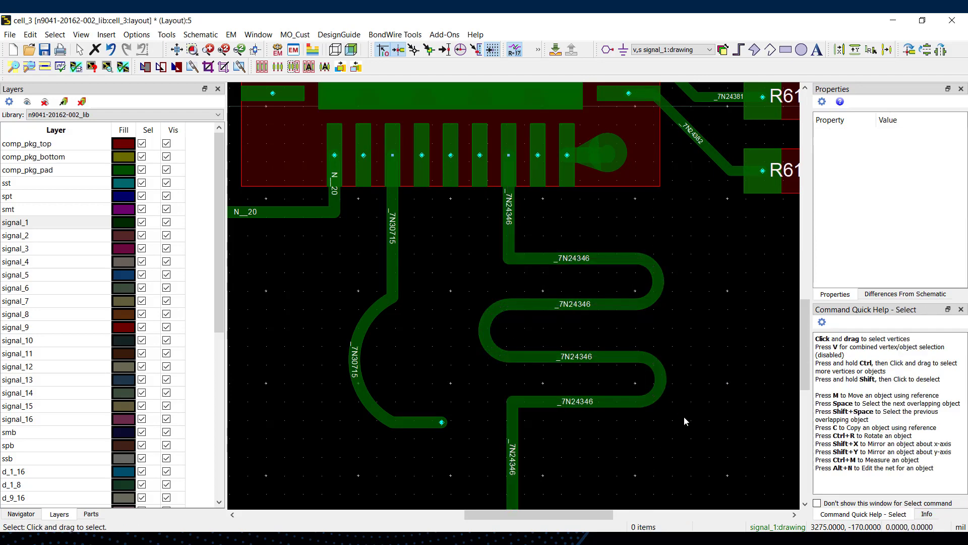
pyautogui.scroll(-1, 676, 413)
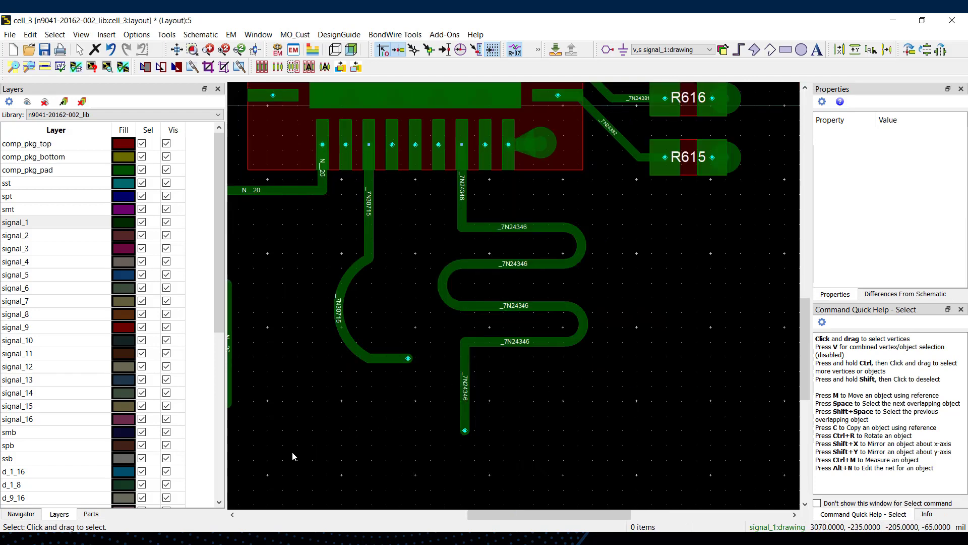
# Turn on obstacle avoidance and route a signal_1 trace upward, hugging the outside of the _7N30715 bend.
pyautogui.hotkey('ctrl', 'shift', 't')
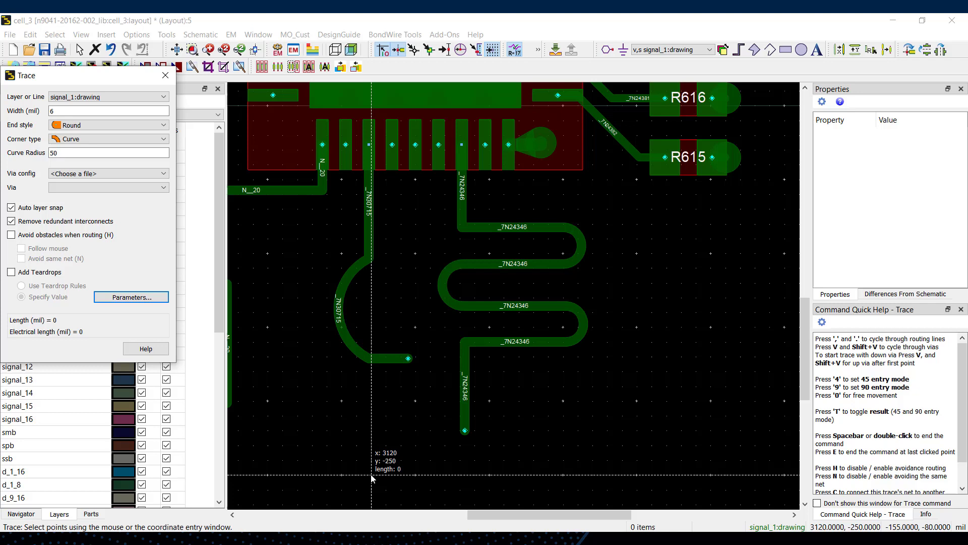
pyautogui.press('h')
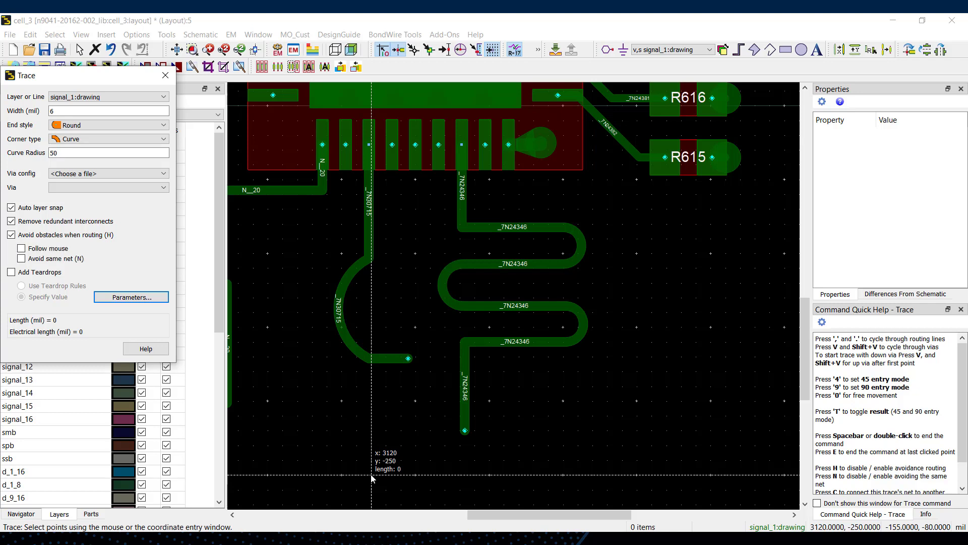
pyautogui.click(372, 475)
pyautogui.click(371, 387)
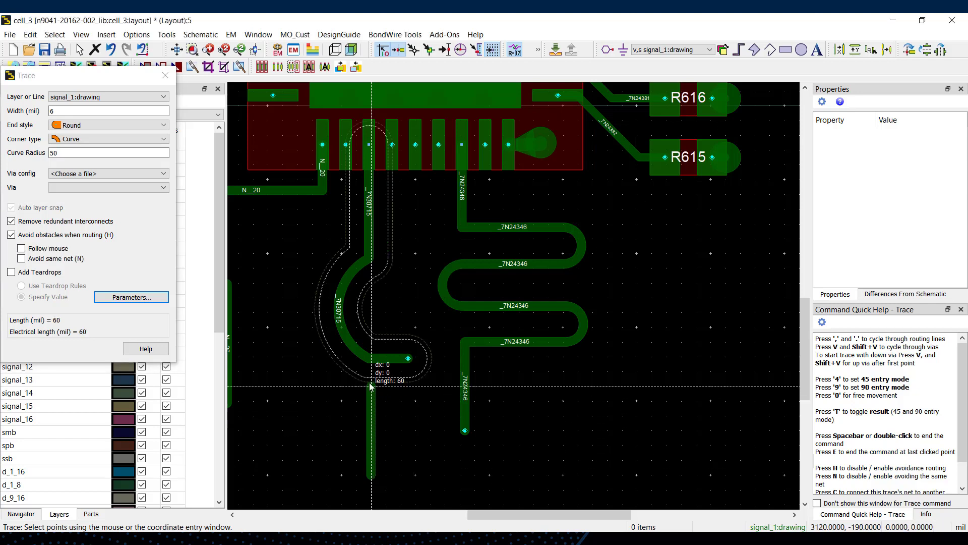
pyautogui.click(327, 342)
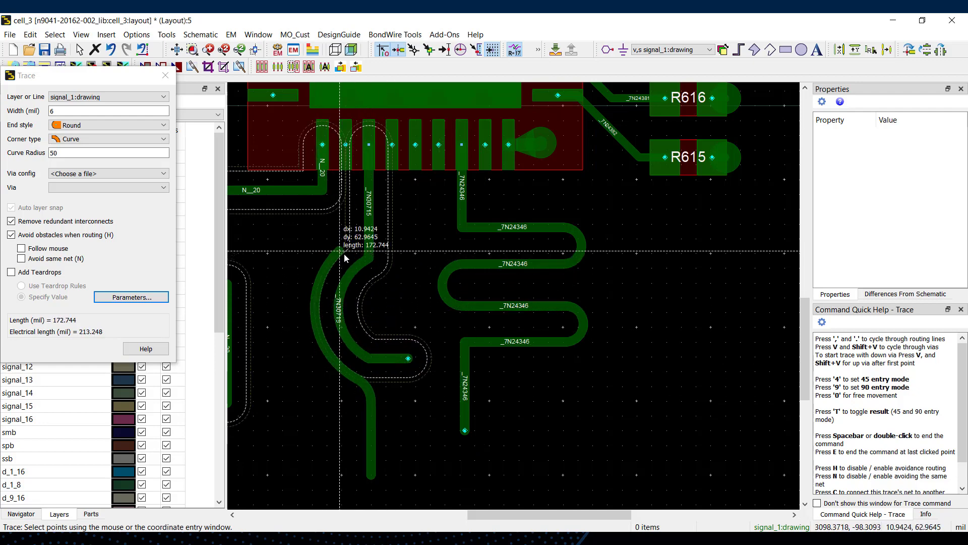
pyautogui.click(347, 249)
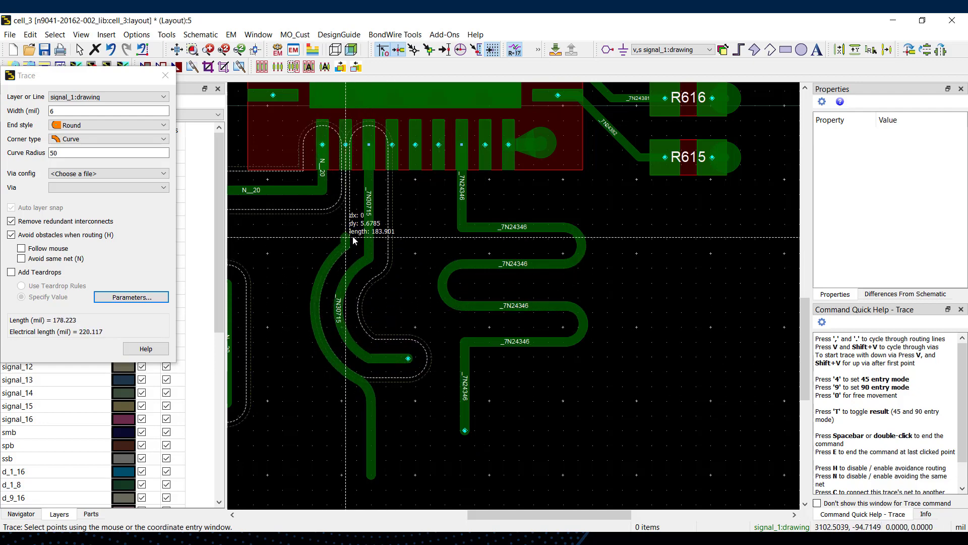
pyautogui.doubleClick(352, 223)
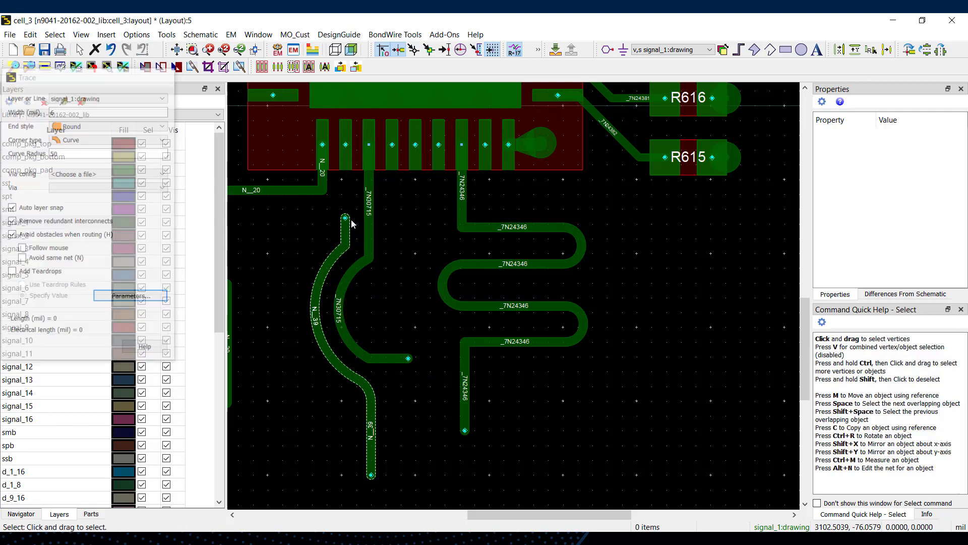